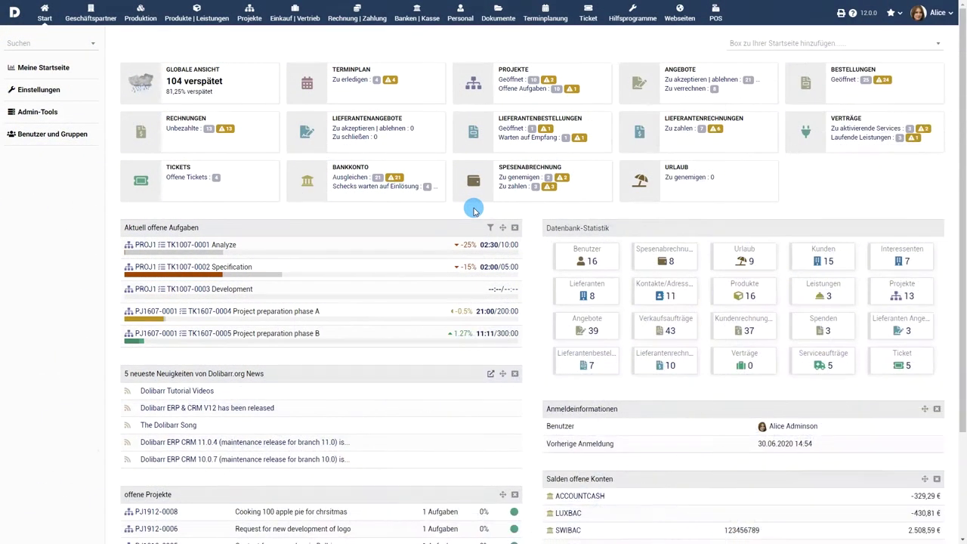
- Go through Personal and the leave list to open a blank 'Neuer Urlaubsantrag' form
click(458, 15)
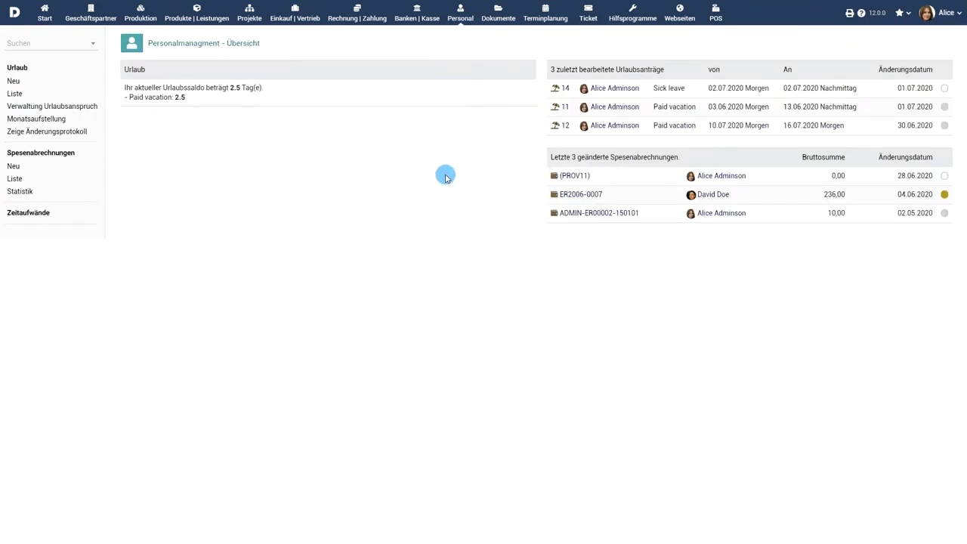
click(15, 93)
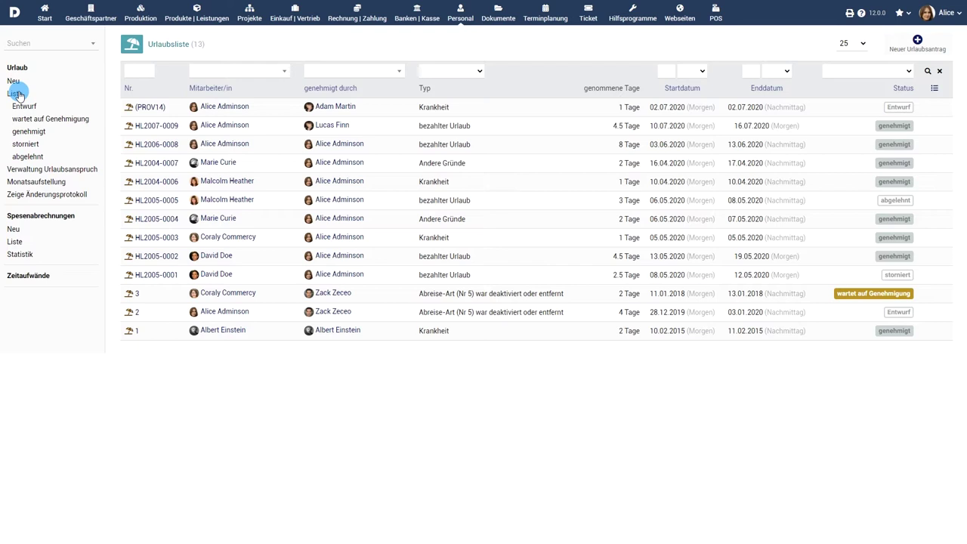
click(14, 82)
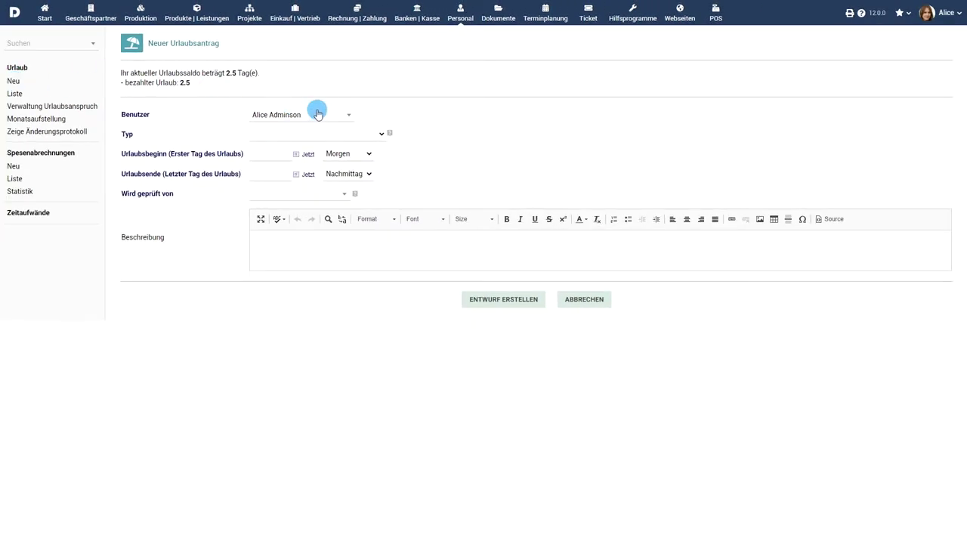
- Select the employee taking the leave and set the leave type to bezahlter Urlaub
click(319, 114)
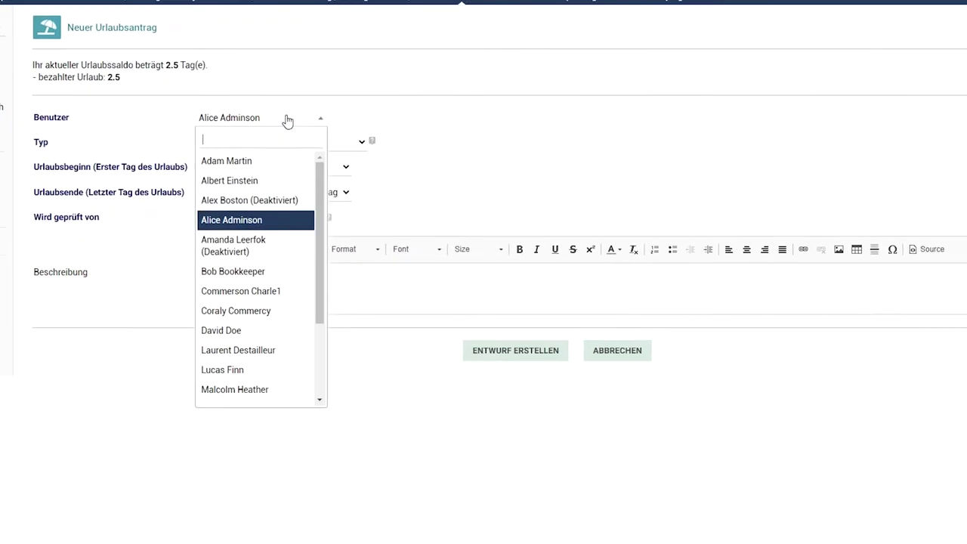
click(287, 120)
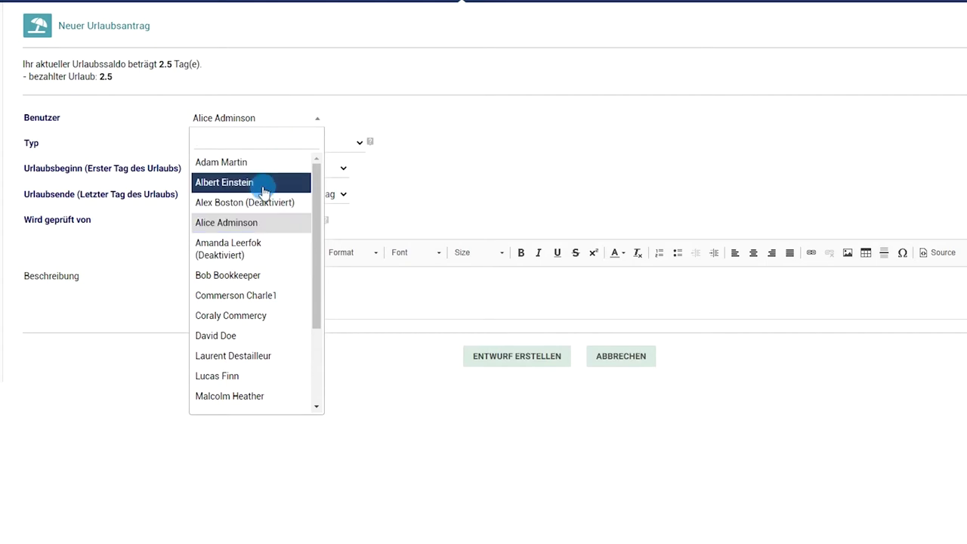
click(247, 375)
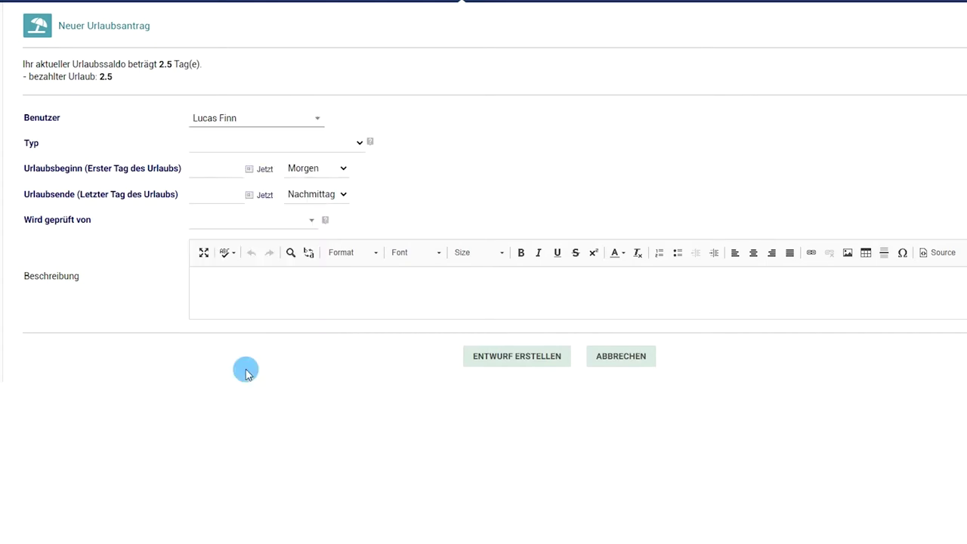
click(346, 143)
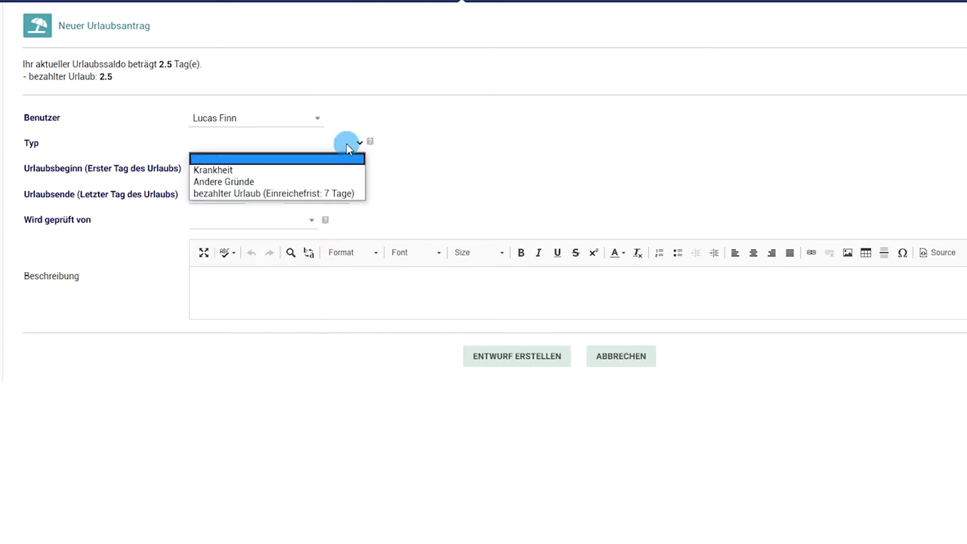
click(341, 194)
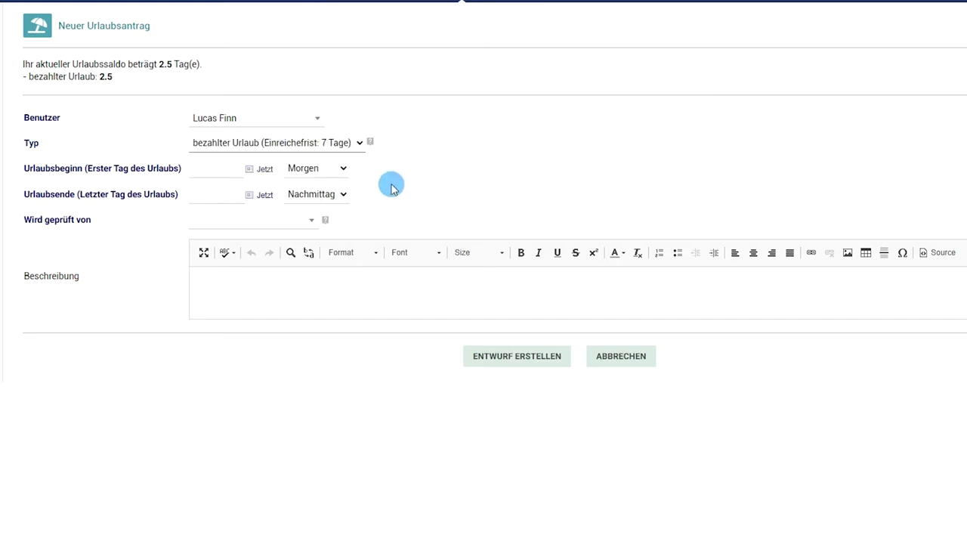
- Set the leave period from 07.07.2020 to 15.07.2020, ending in the morning
click(249, 170)
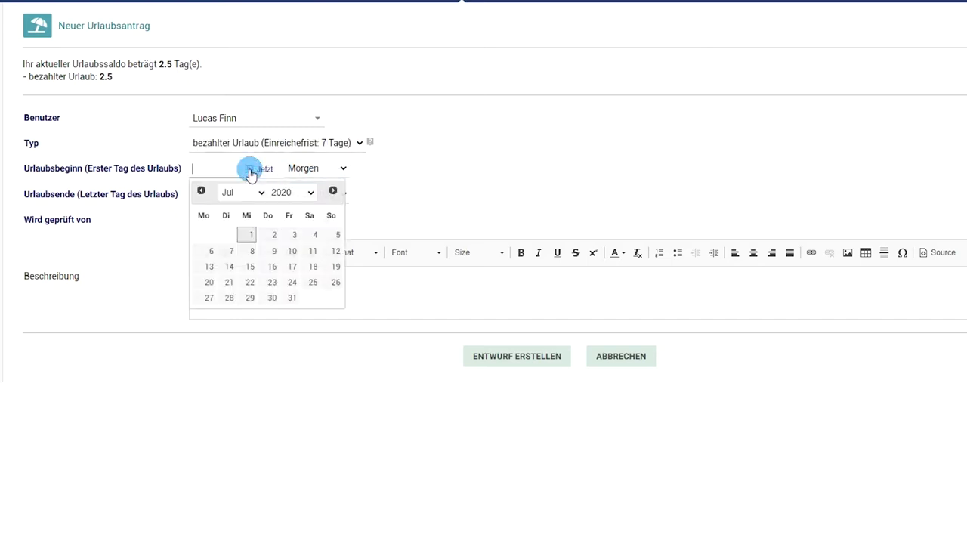
click(231, 252)
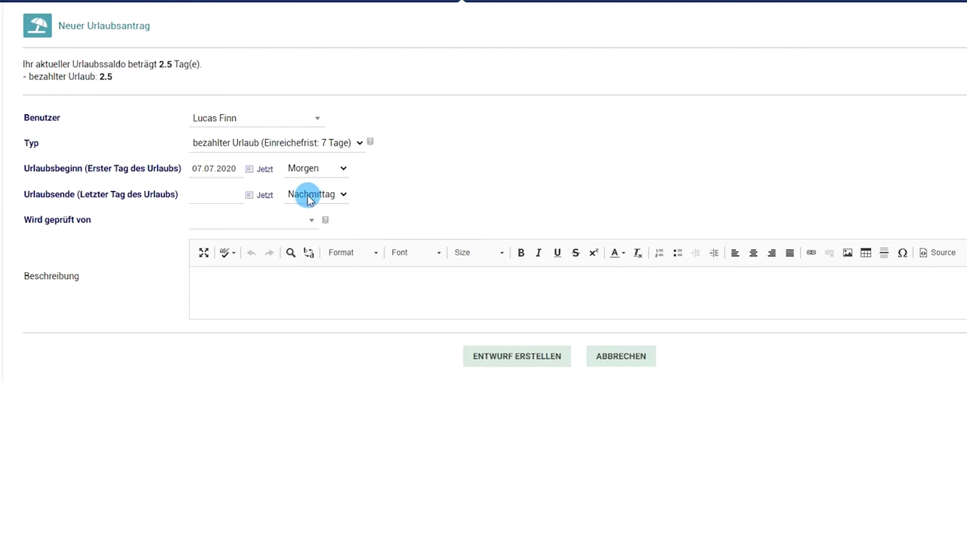
click(252, 198)
click(246, 292)
click(335, 197)
click(306, 210)
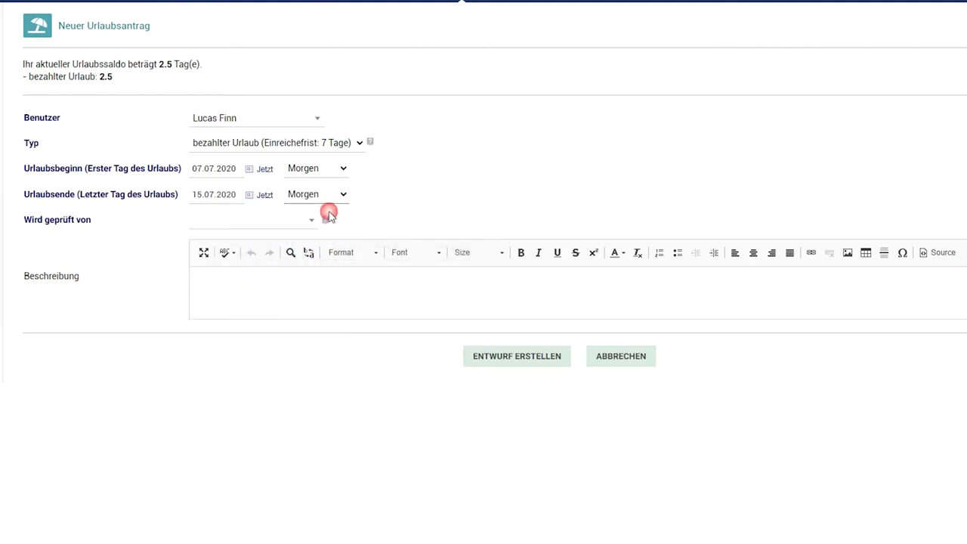
- Choose the approver, add description 'Urlaub machen', and save the request as a draft
click(289, 226)
click(290, 226)
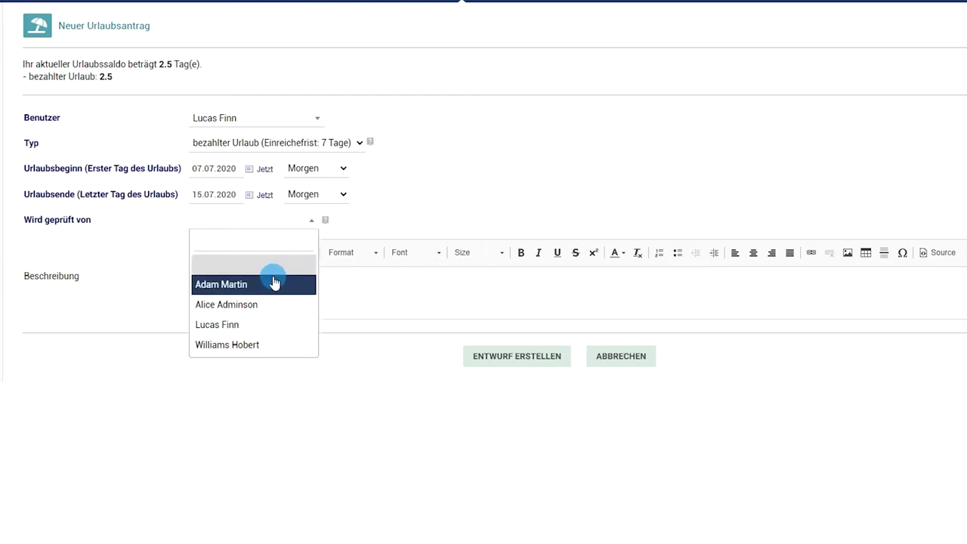
click(275, 306)
click(306, 297)
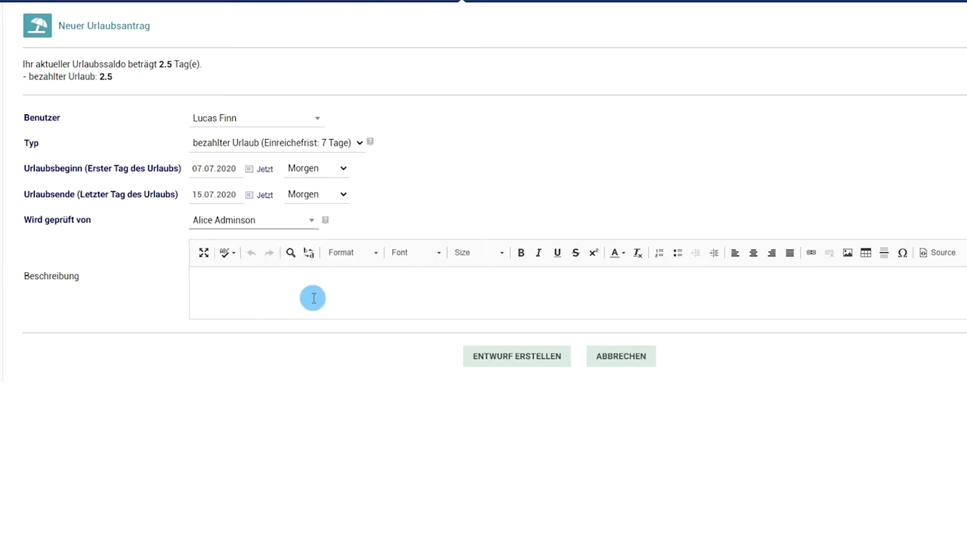
click(319, 297)
text(Urlaub machen)
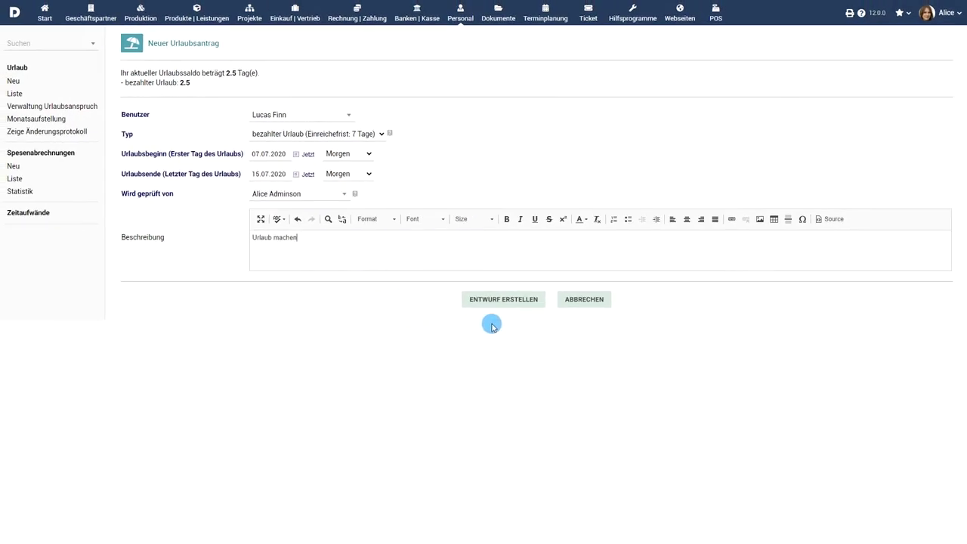
click(502, 300)
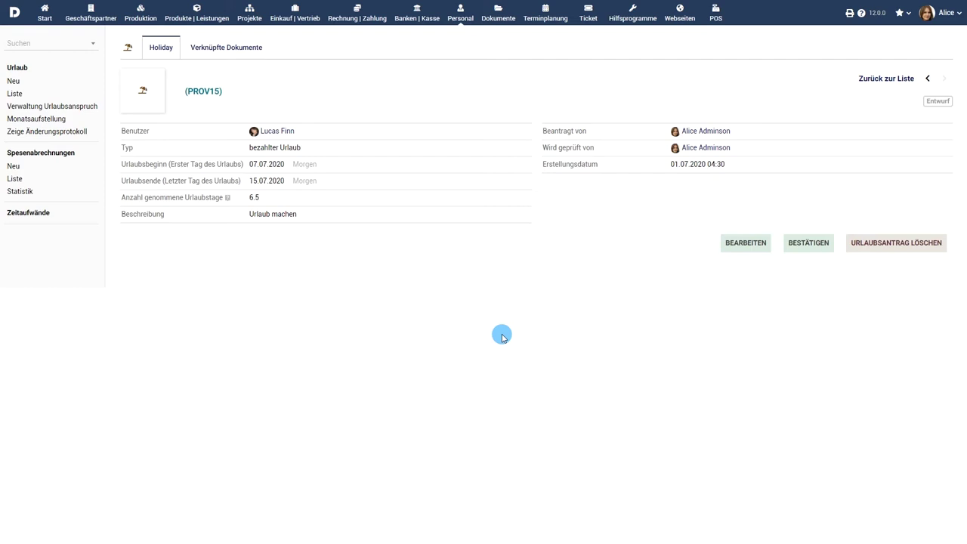
- Upload Travel Ticket.png to the draft's linked documents
click(227, 47)
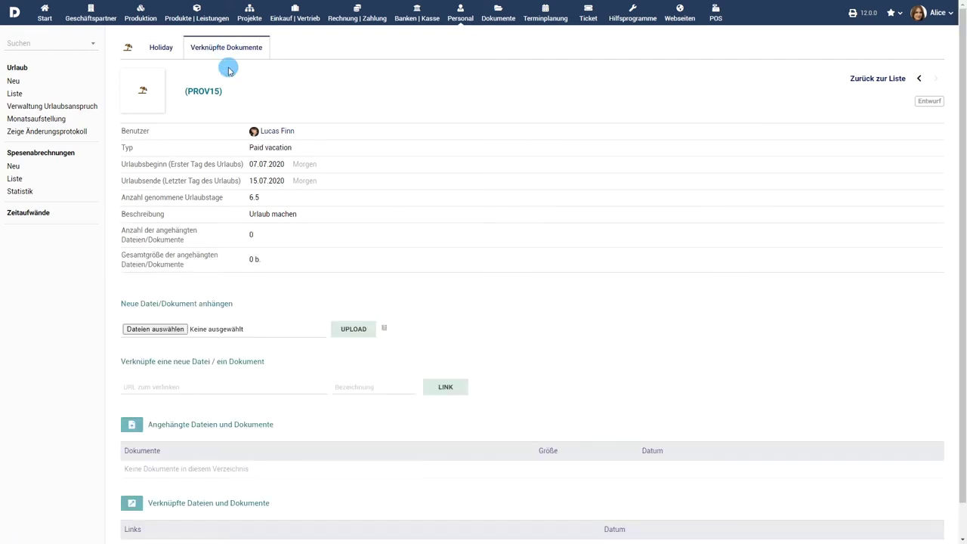
click(159, 327)
click(121, 79)
click(399, 259)
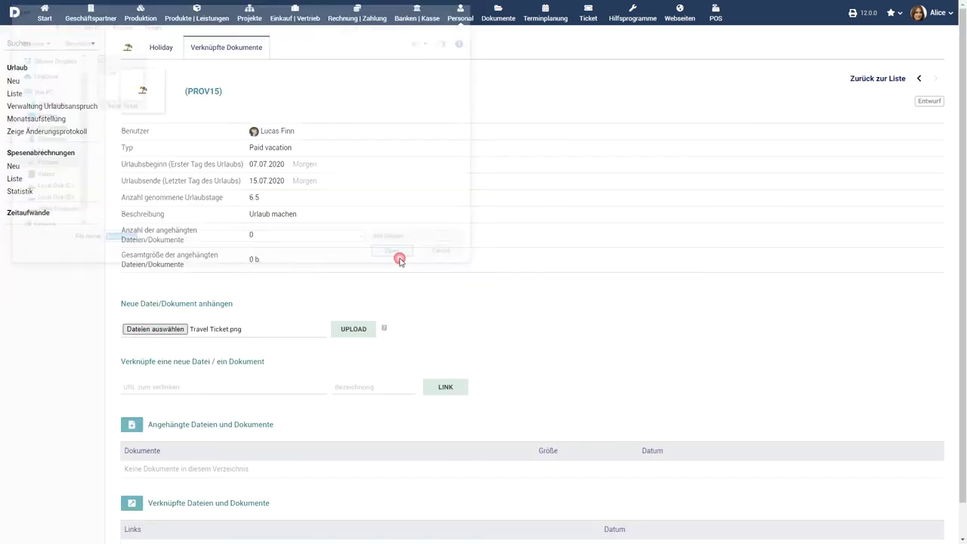
click(353, 329)
scroll(525, 329, down, 1)
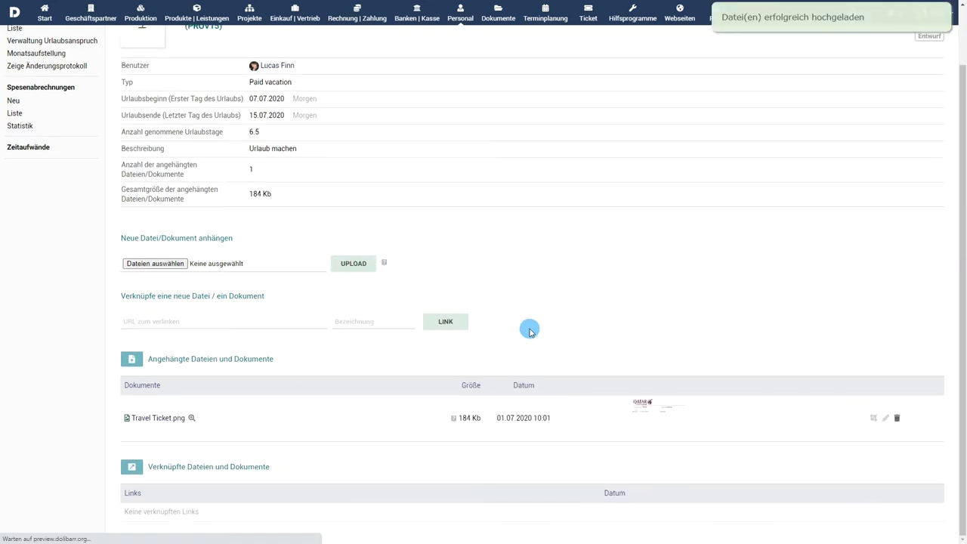
scroll(535, 231, up, 1)
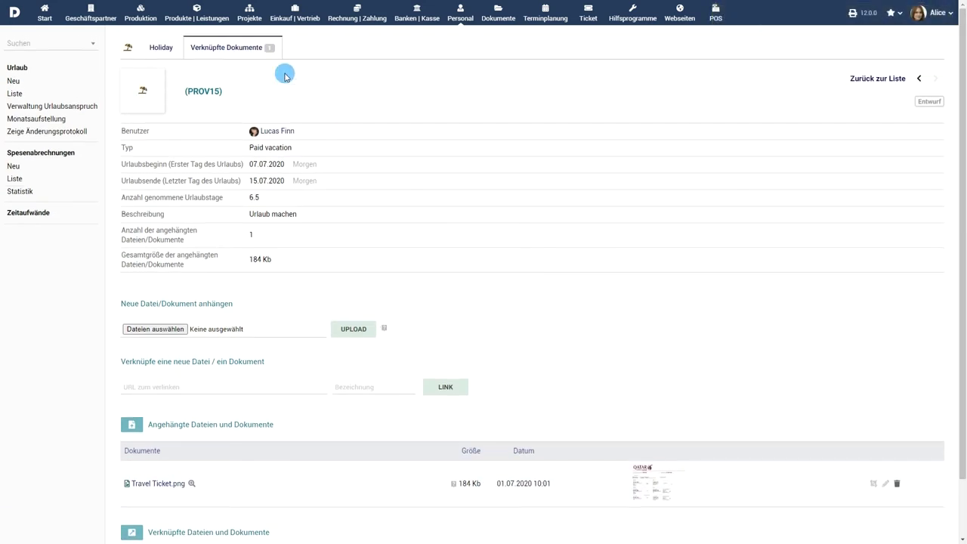
- Submit draft PROV15 for approval and confirm with Ja
click(162, 48)
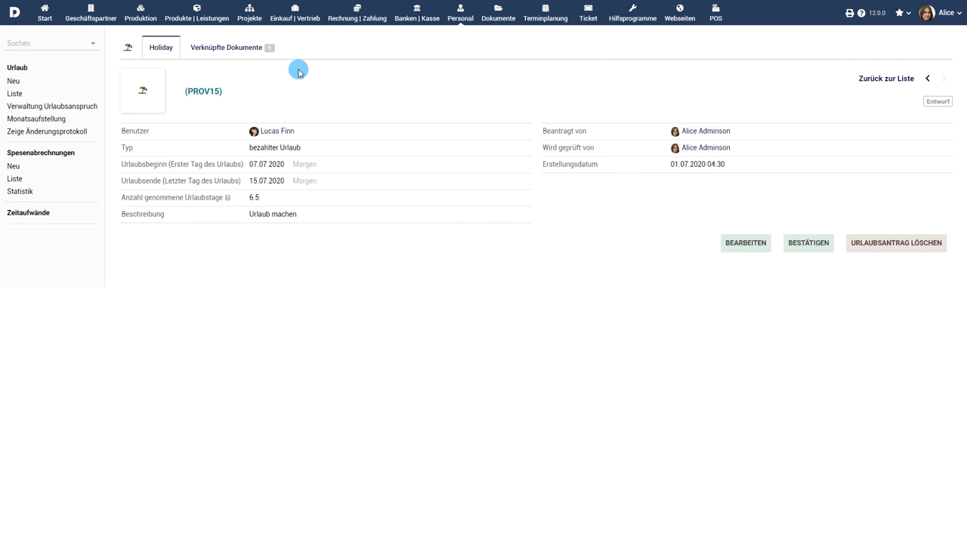
click(812, 244)
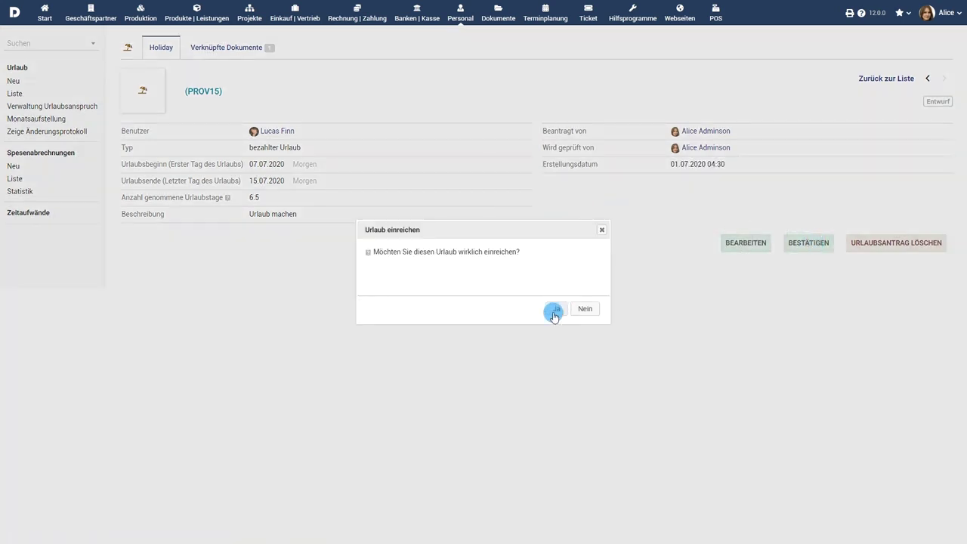
click(554, 312)
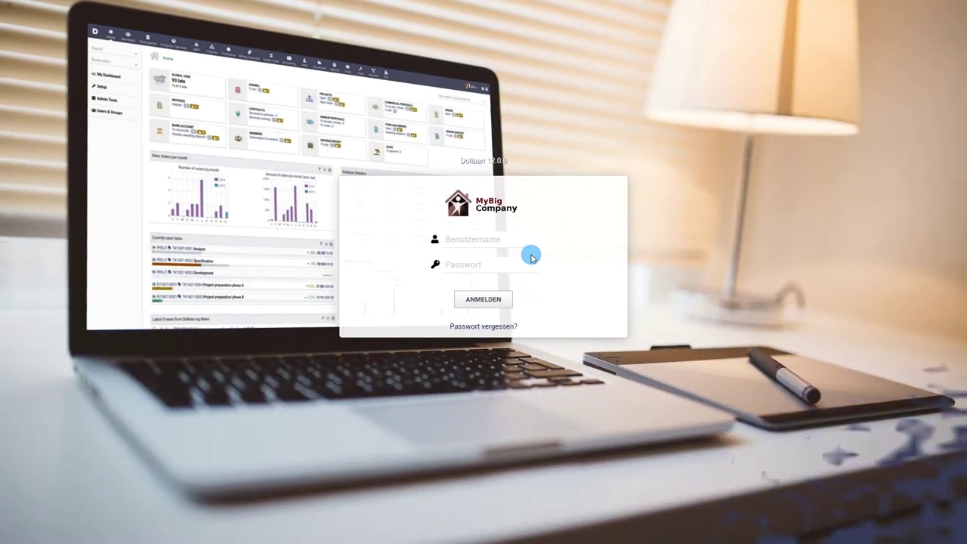
click(492, 239)
text(admin)
key(Tab)
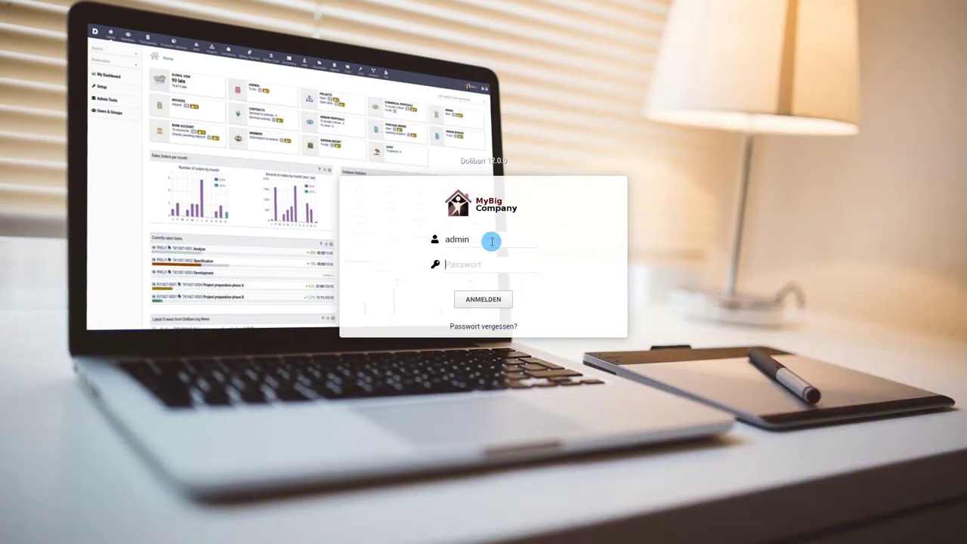
click(484, 298)
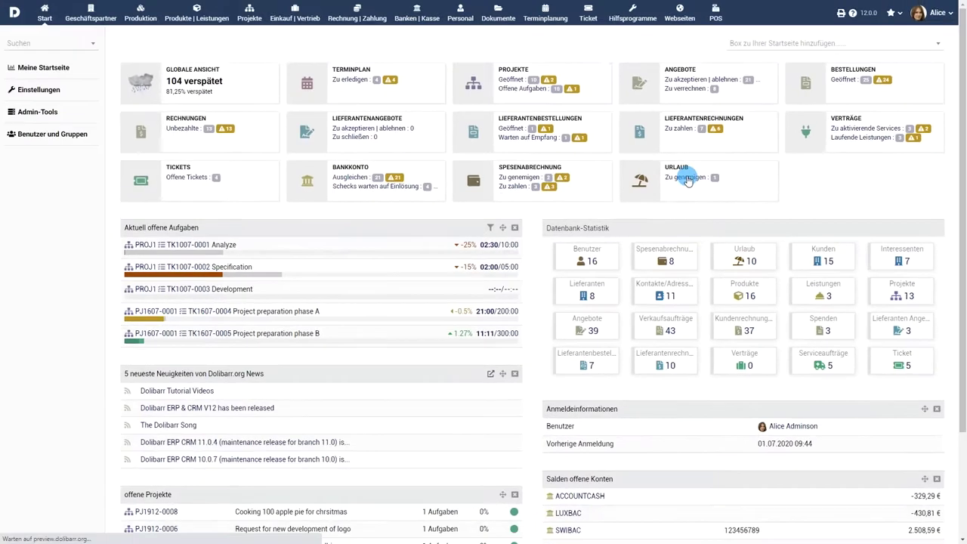
- Open HL2007-0010 from the requests awaiting approval and approve it, confirming with Ja
click(588, 214)
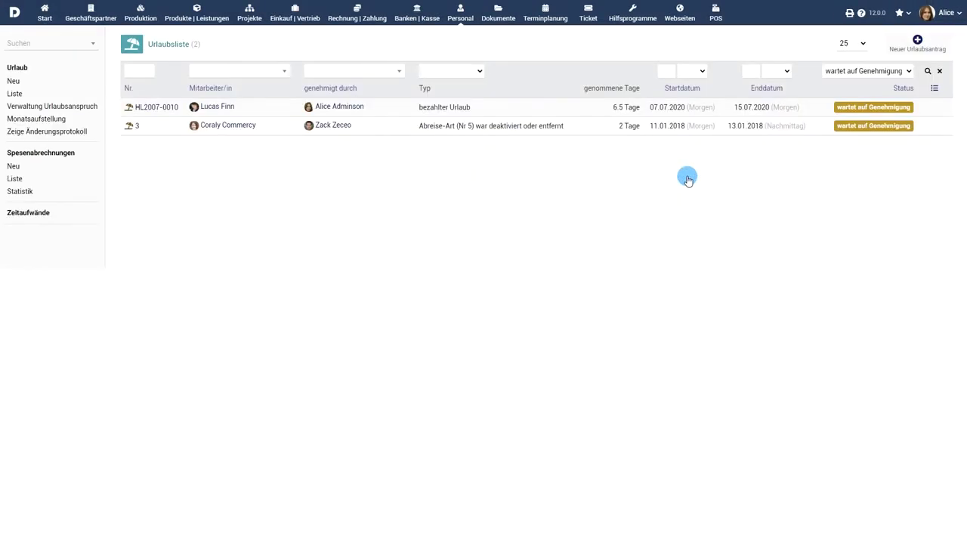
click(154, 109)
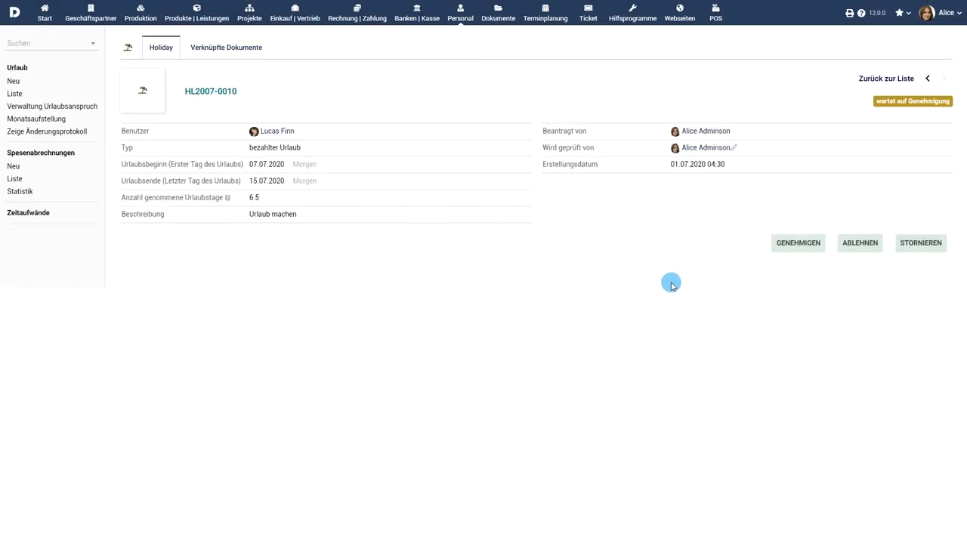
click(806, 252)
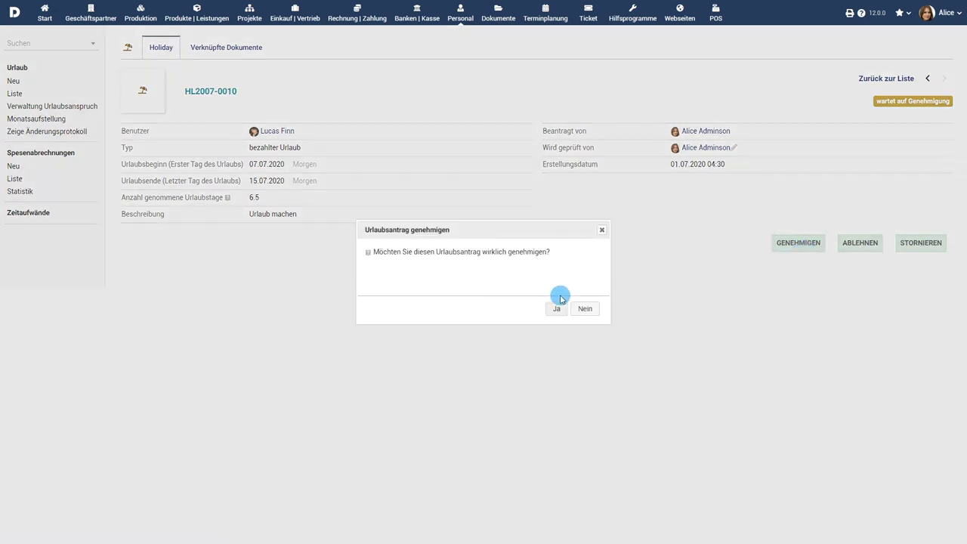
click(556, 309)
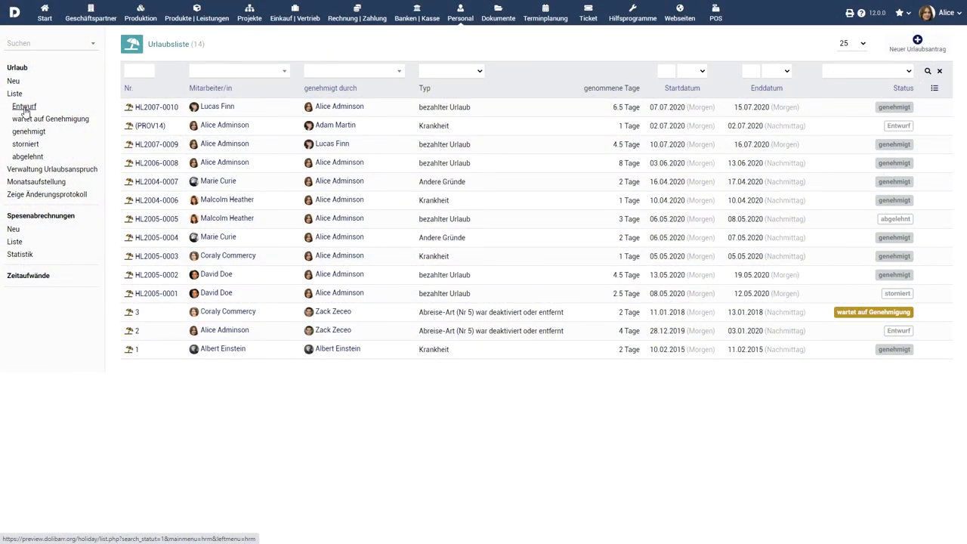
- Filter leave requests by draft, awaiting approval, approved, cancelled and rejected, then open Verwaltung Urlaubsanspruch
click(25, 109)
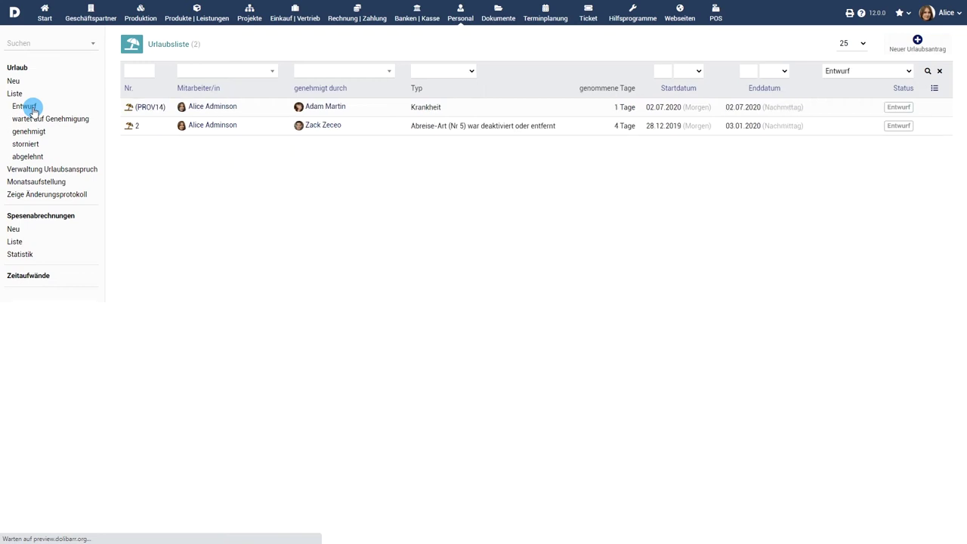
click(33, 120)
click(33, 121)
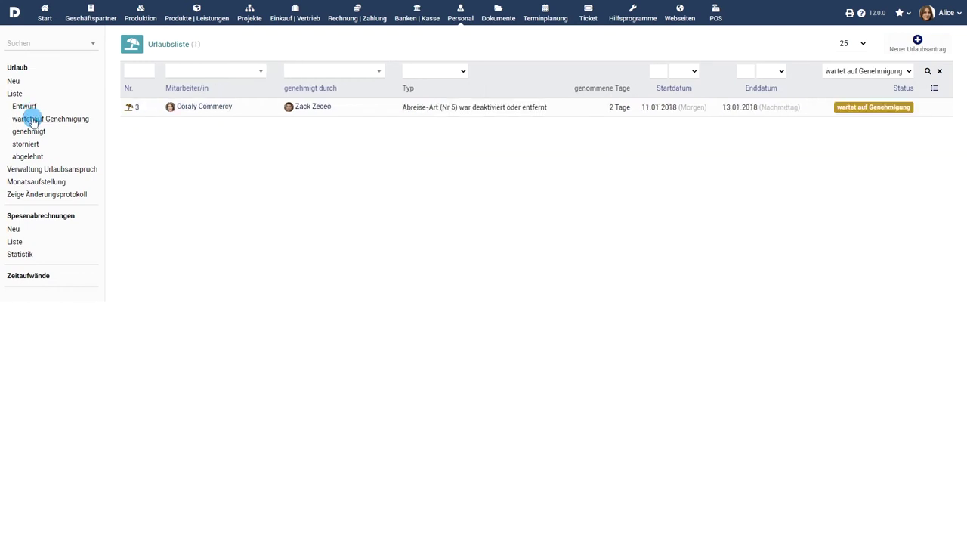
click(27, 133)
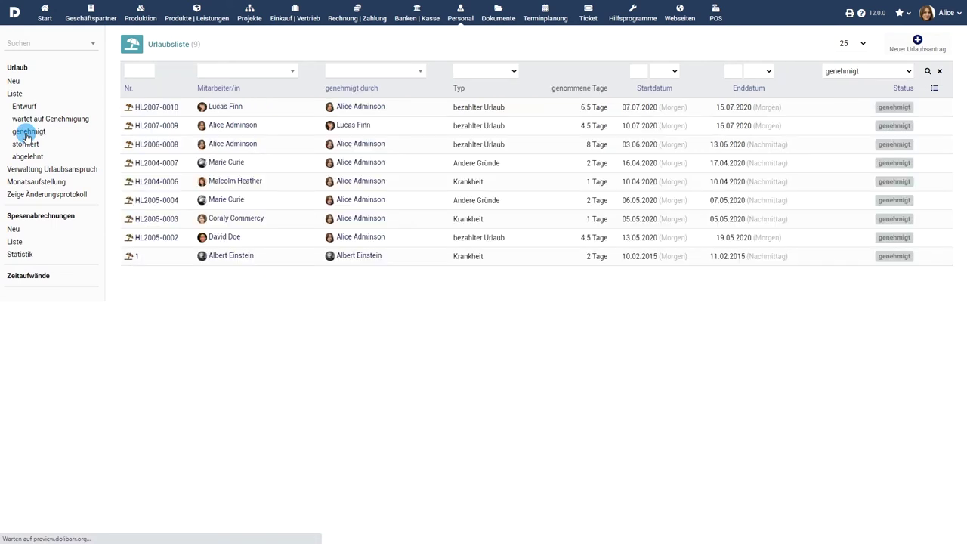
click(26, 145)
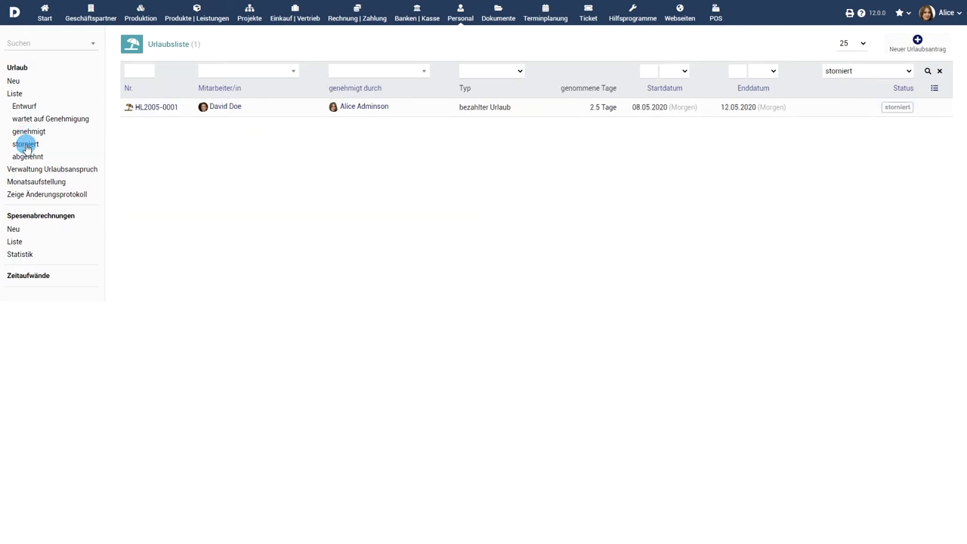
click(26, 157)
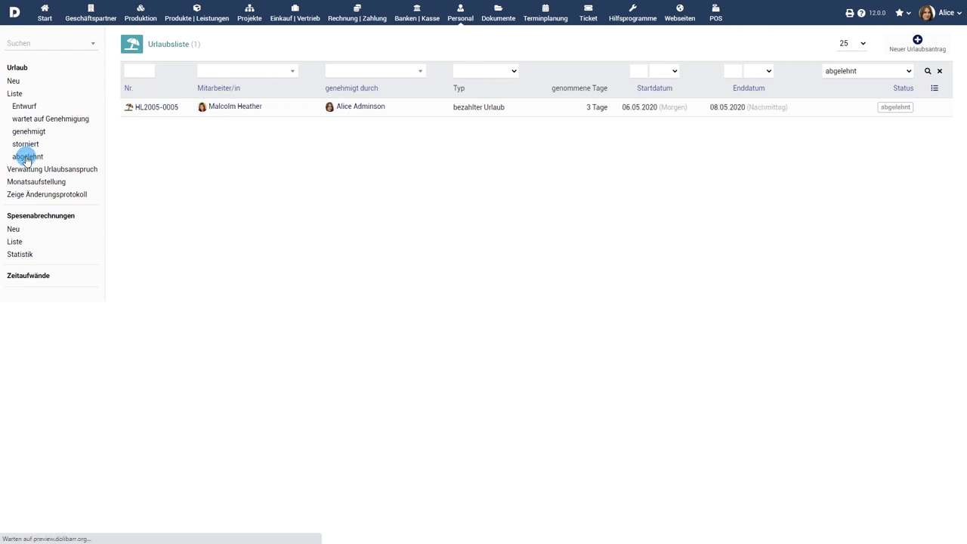
click(31, 170)
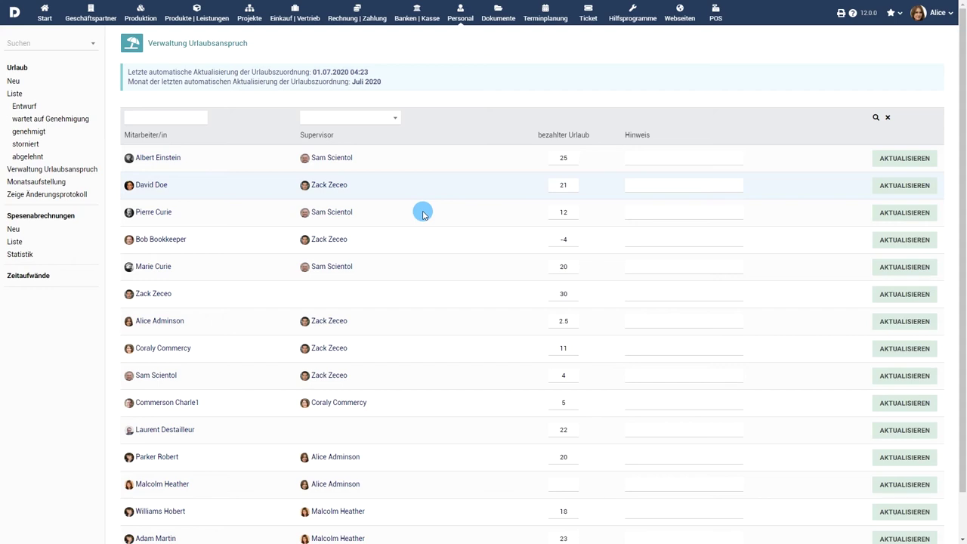
- Set the employee's paid leave to 12 days with note 'Ausgleichsurlaub', then view Monatsaufstellung
double_click(564, 320)
click(565, 320)
click(648, 320)
text(Ausgleichsurlaub)
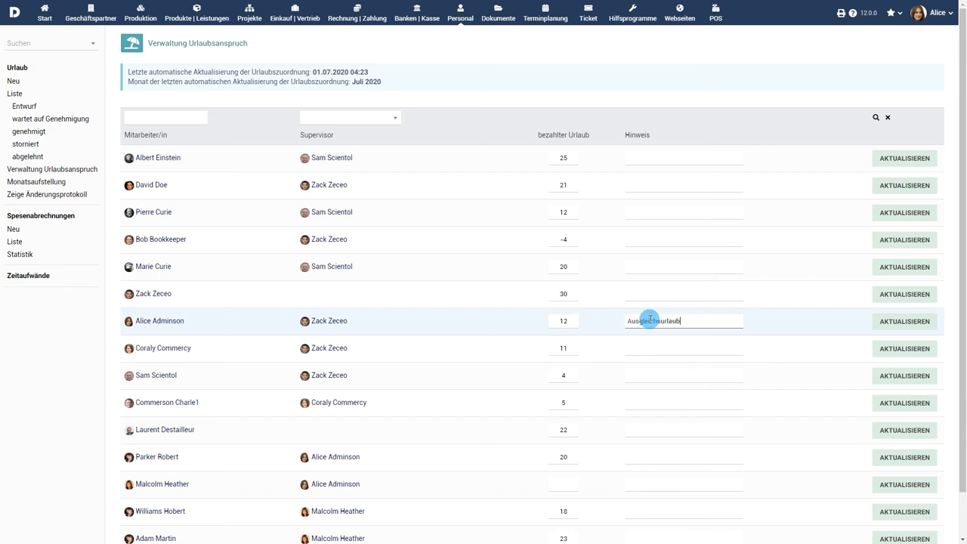
click(897, 321)
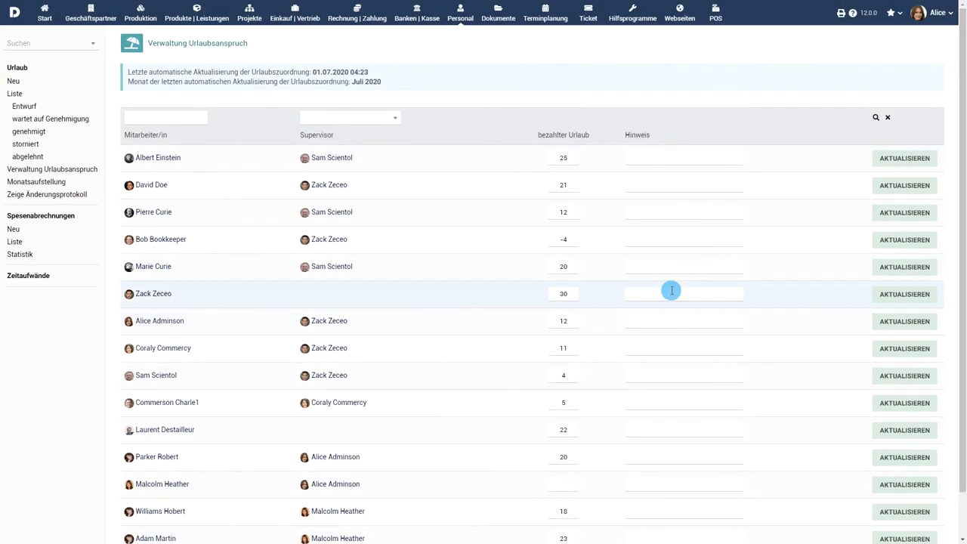
click(37, 182)
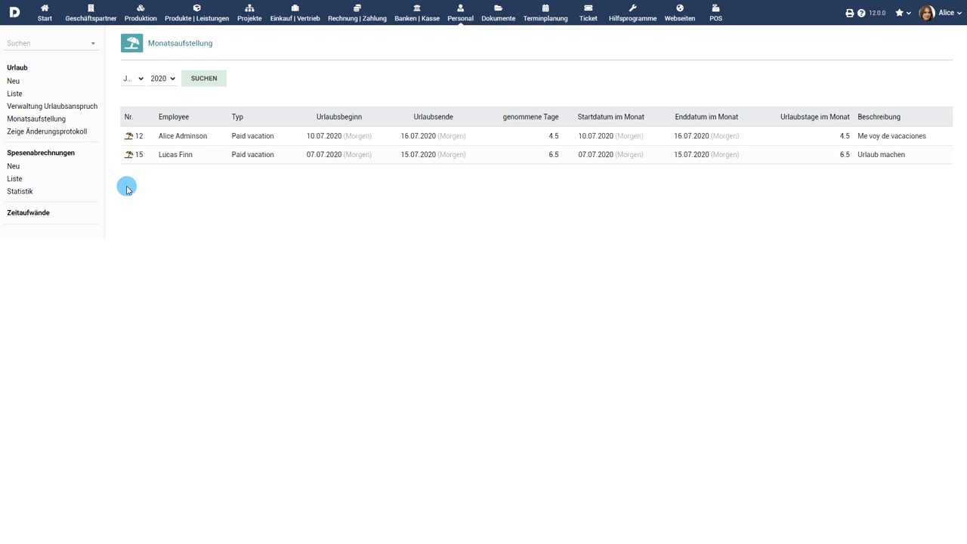
- View the leave change log, then open Einstellungen > Module/Anwendungen for the Holiday module setup
click(36, 132)
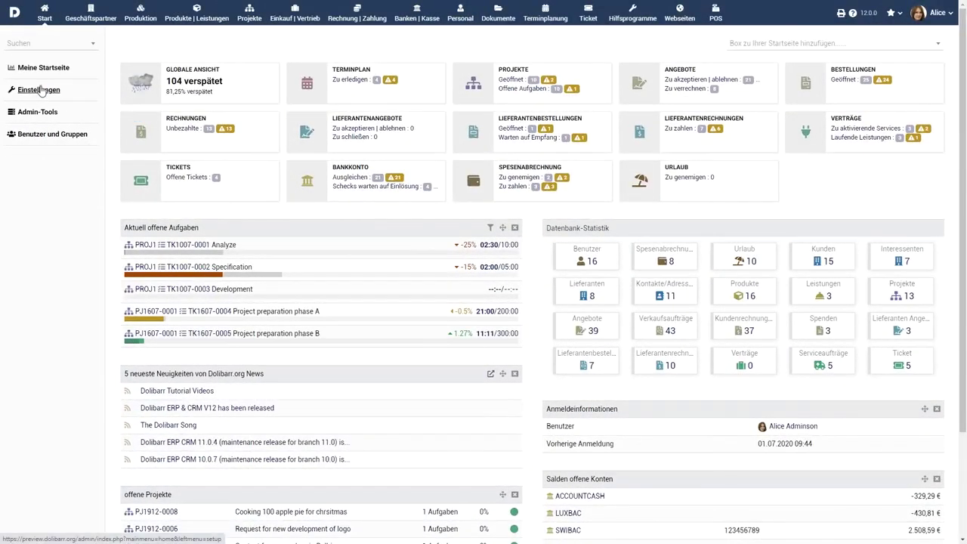
click(42, 90)
click(193, 145)
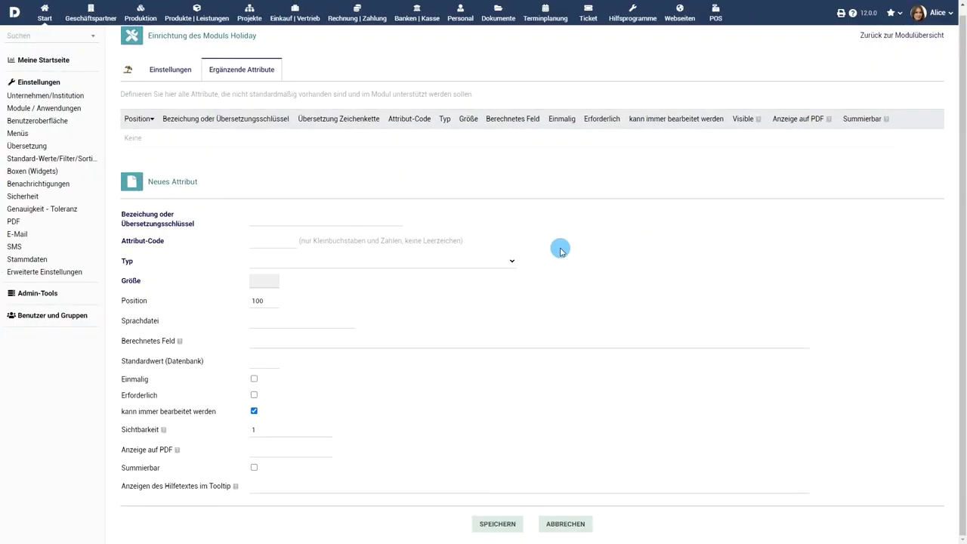
- Create Boolean attribute 'Zugang zum Internet' with code internetaccess, then tick it on the new leave form
click(353, 217)
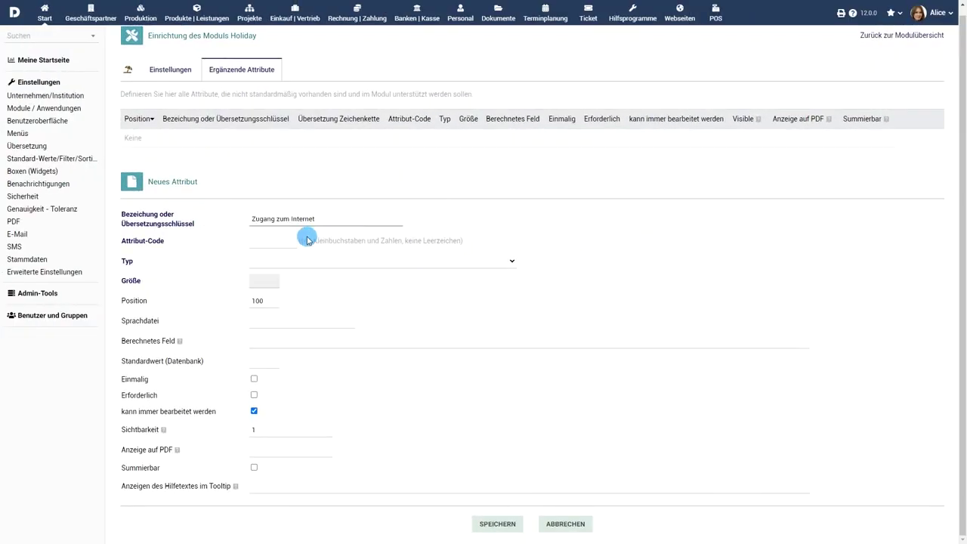
click(280, 242)
text(internetaccess)
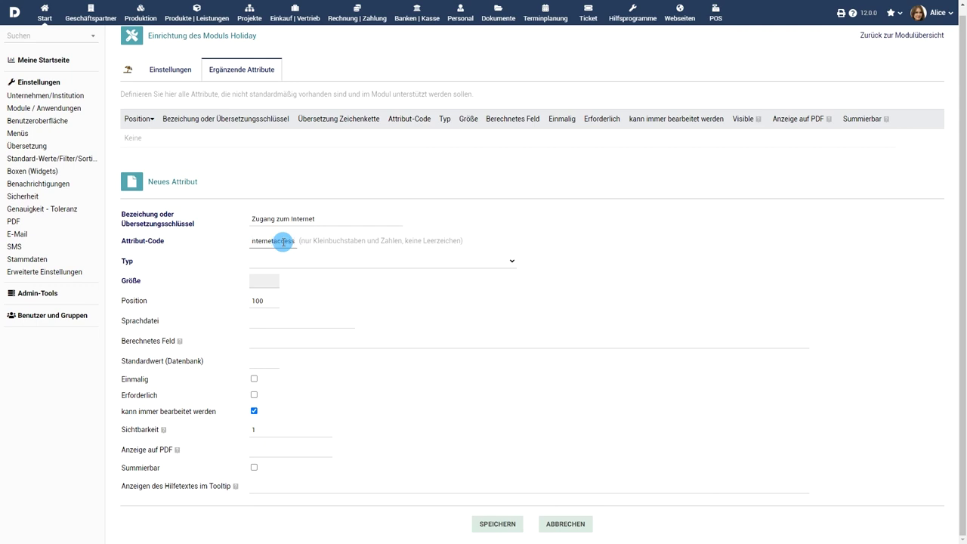
click(340, 263)
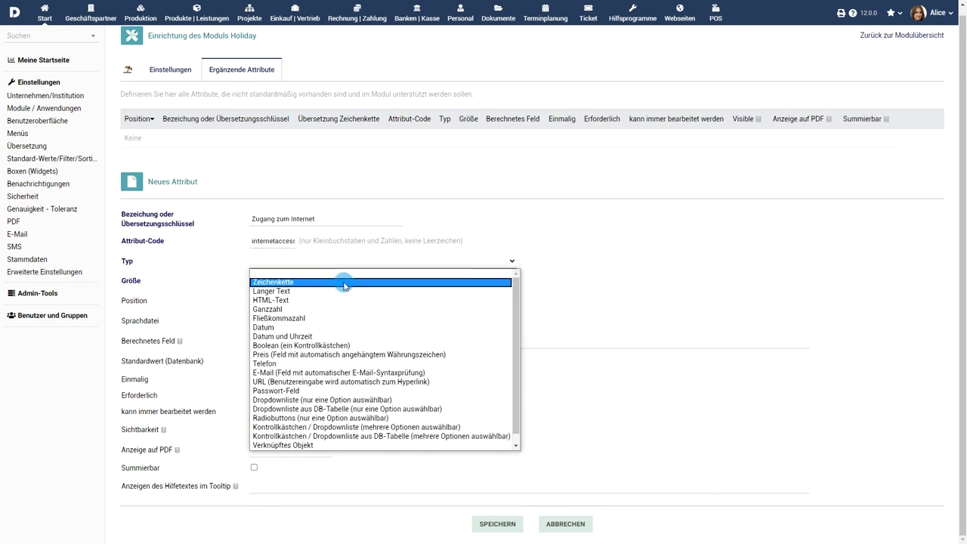
click(340, 345)
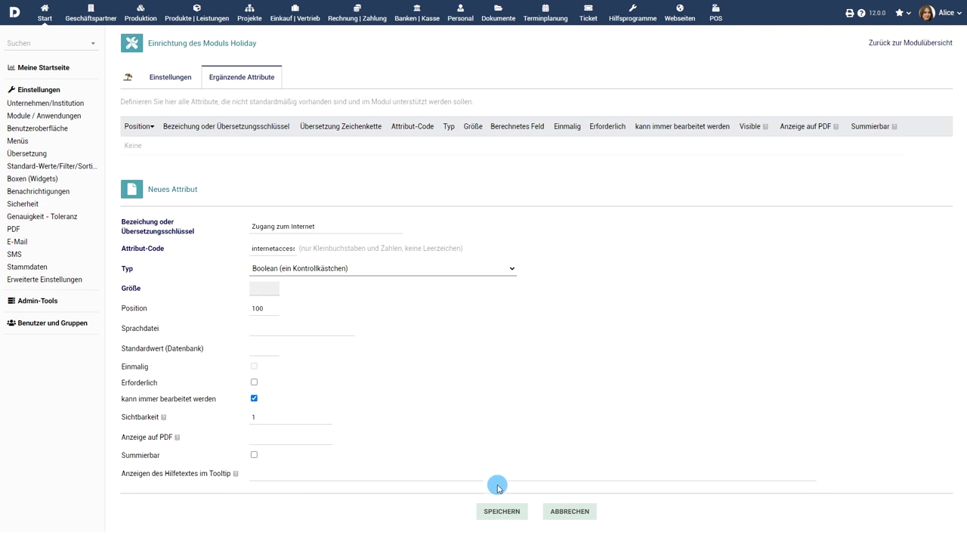
click(501, 511)
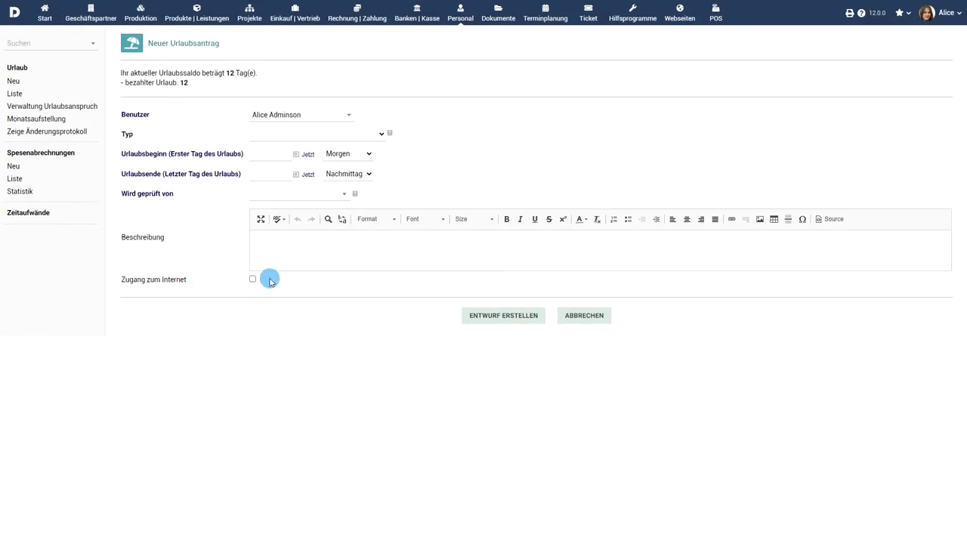
click(252, 279)
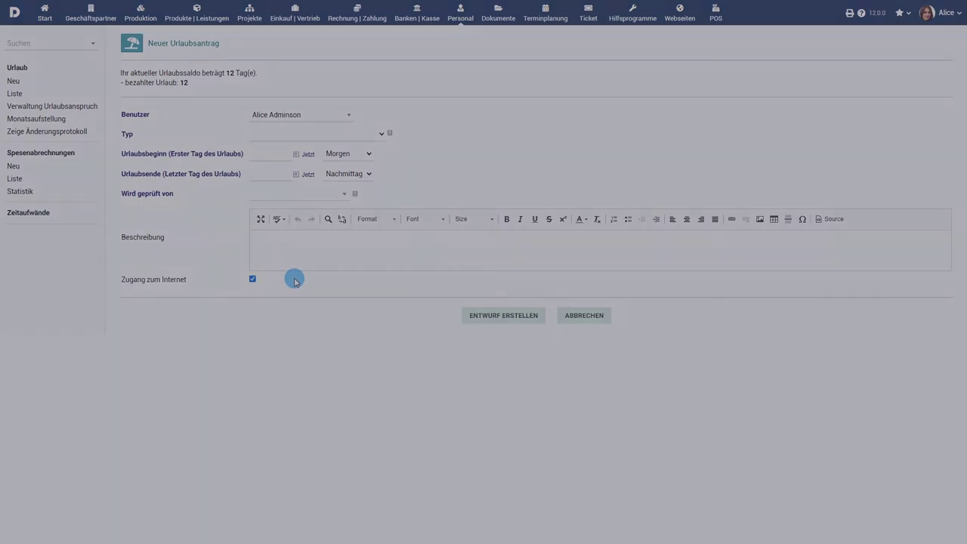